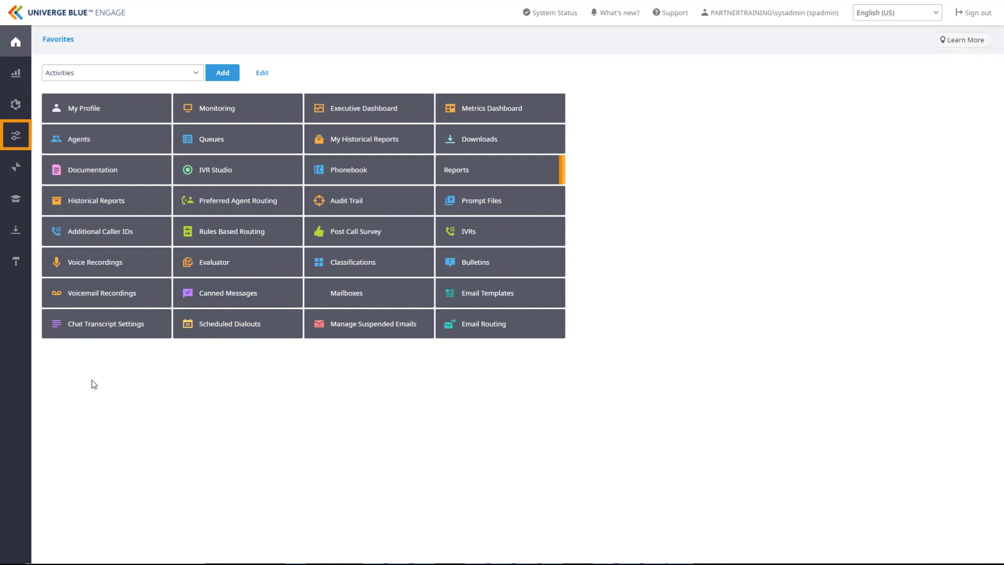
# Step: Navigate through Configure and General to the Classifications settings page
pyautogui.click(14, 142)
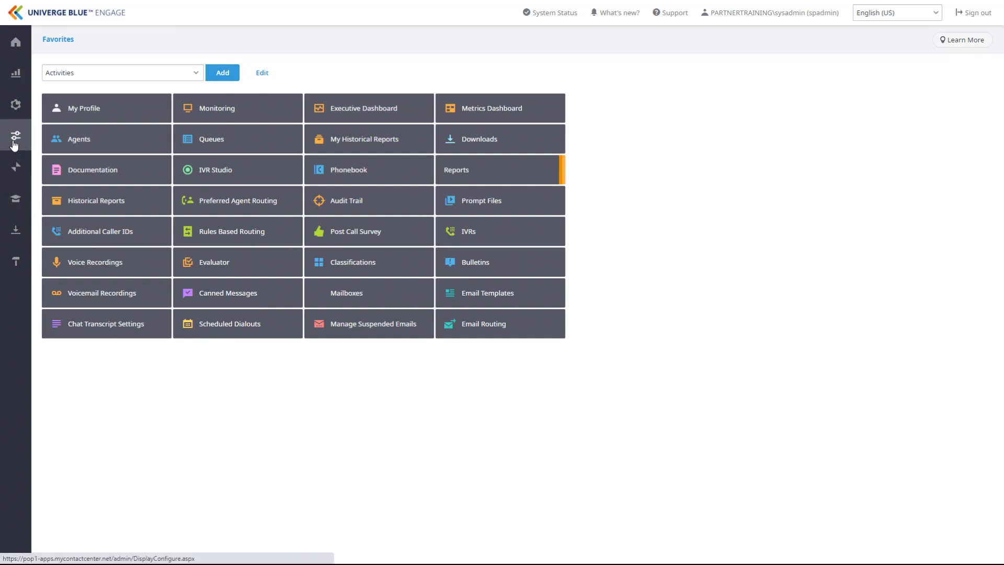
pyautogui.click(115, 86)
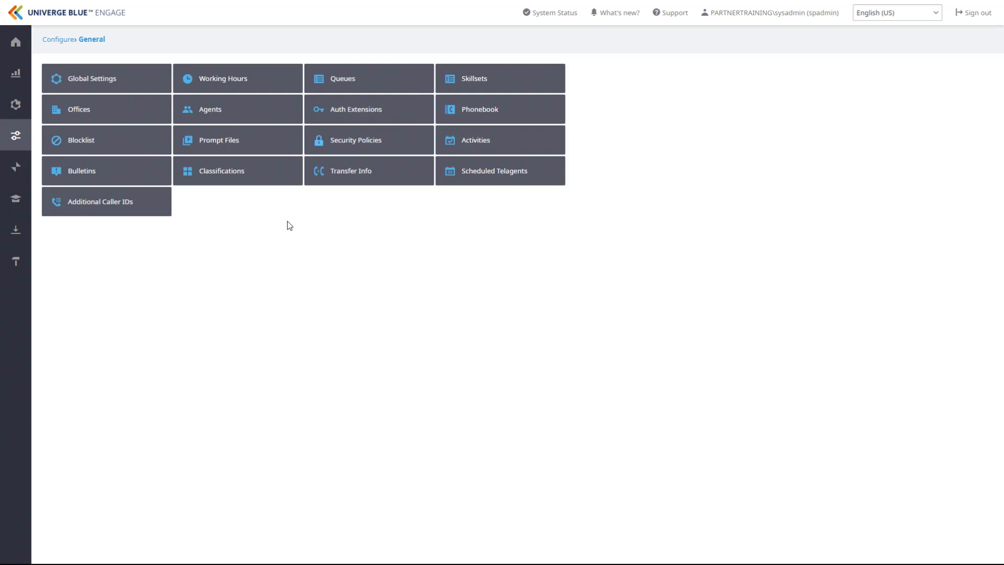
pyautogui.click(260, 183)
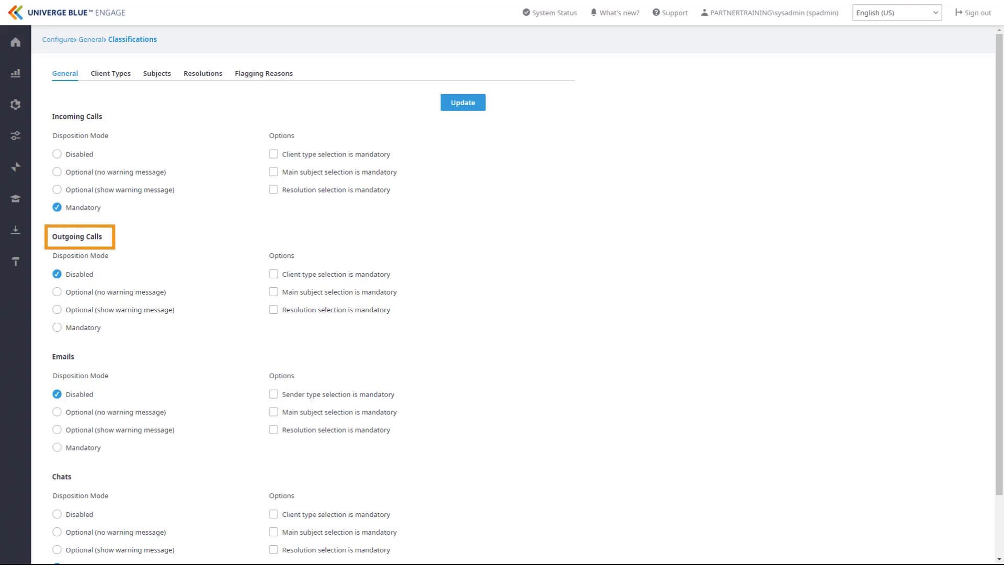
# Step: Scroll through the channel disposition settings, then show the Client Types list
pyautogui.scroll(-2, 512, 293)
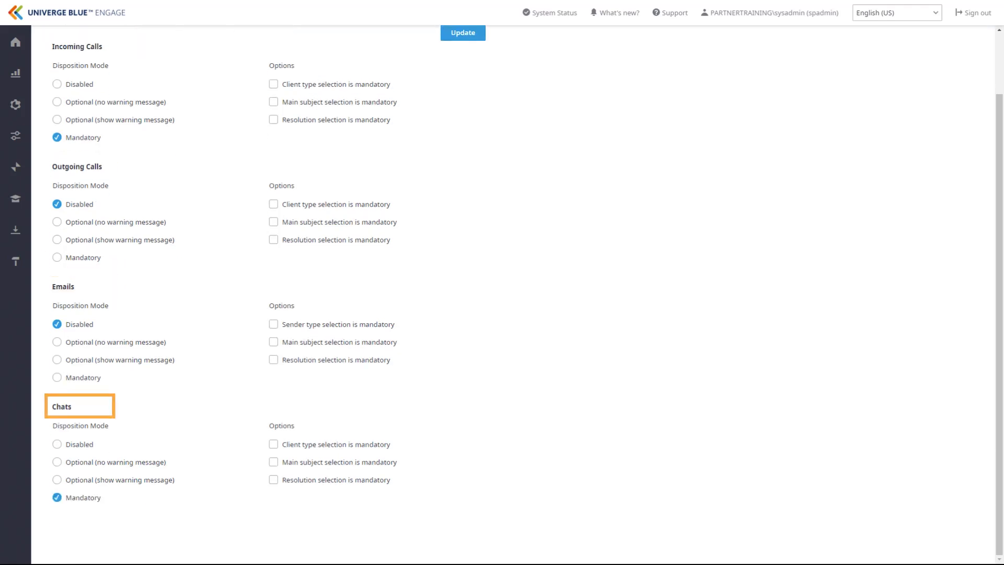
pyautogui.scroll(2, 513, 293)
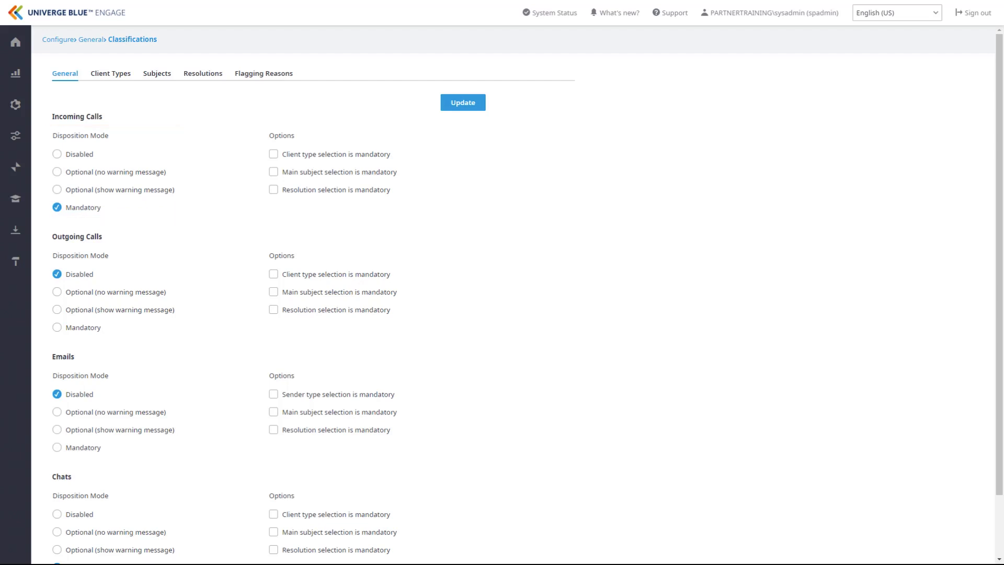
pyautogui.click(110, 73)
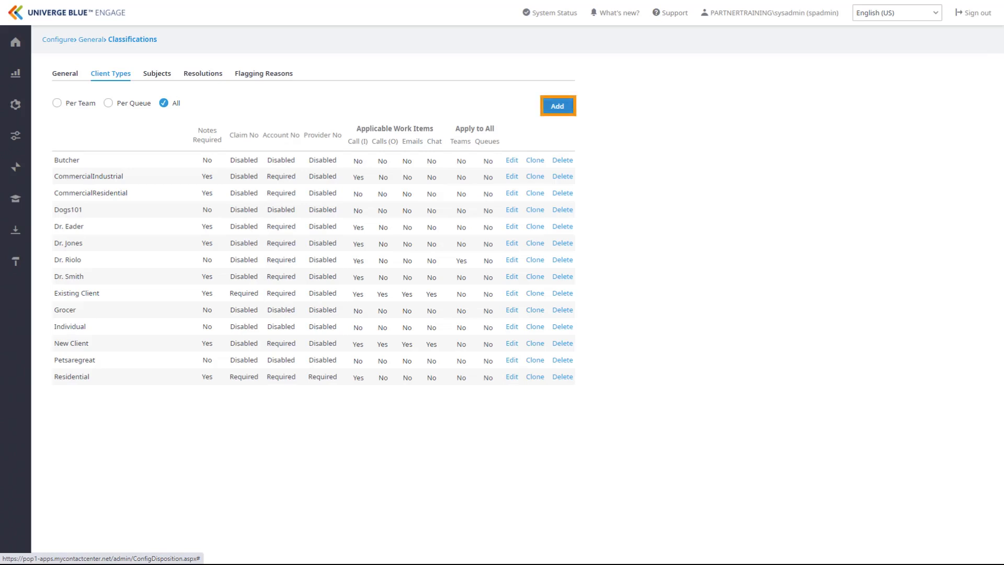
# Step: Start a new client type named 'Motorcycle' with Account No set to Optional
pyautogui.click(557, 106)
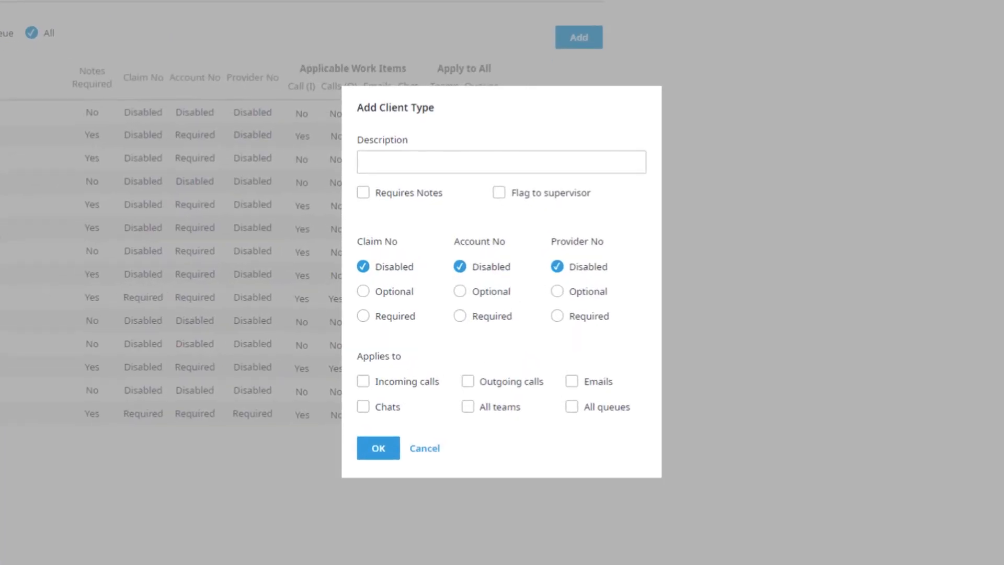
pyautogui.click(501, 162)
pyautogui.write('Motorcycle')
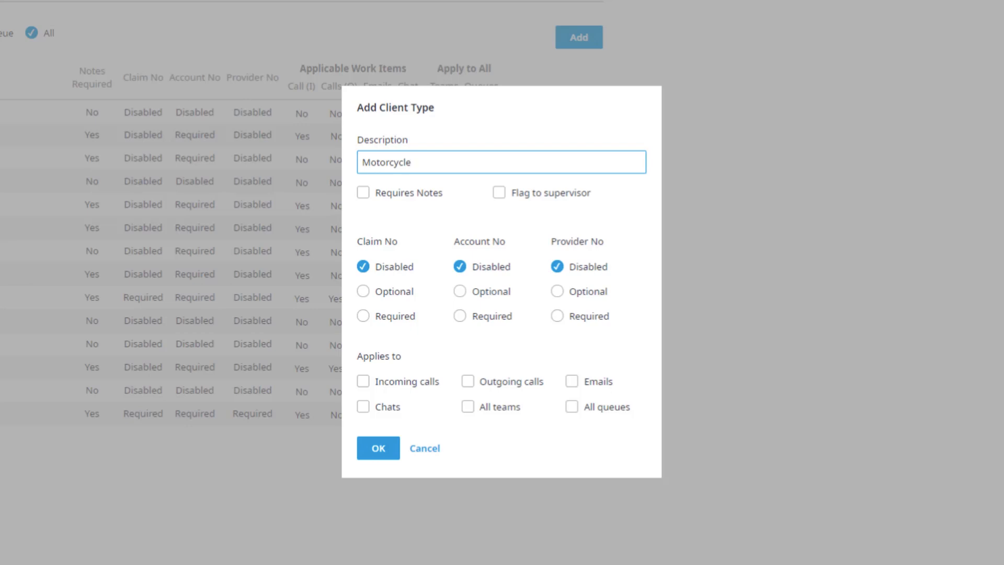
pyautogui.click(461, 291)
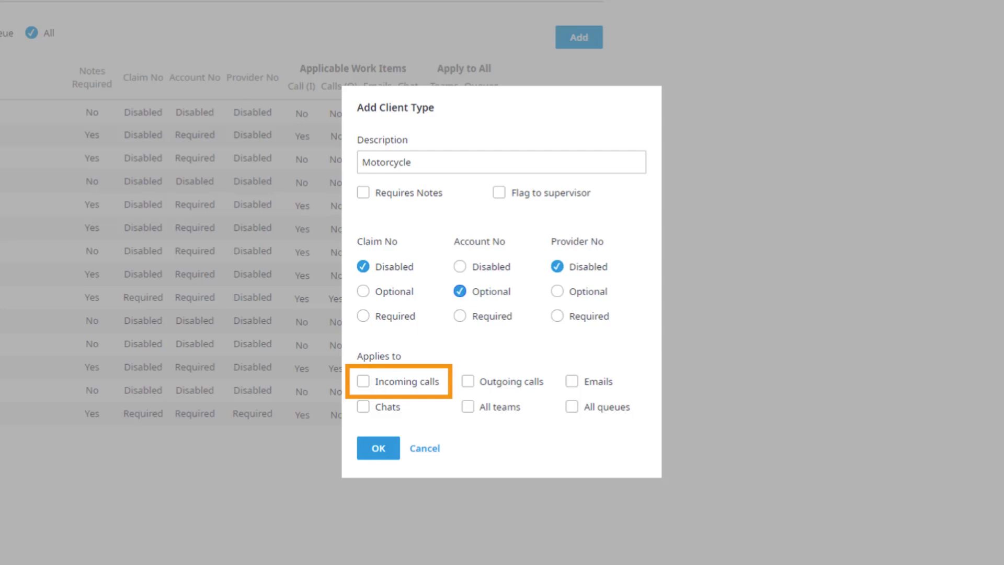
# Step: Enable Motorcycle for incoming calls and all teams, and save it
pyautogui.click(363, 381)
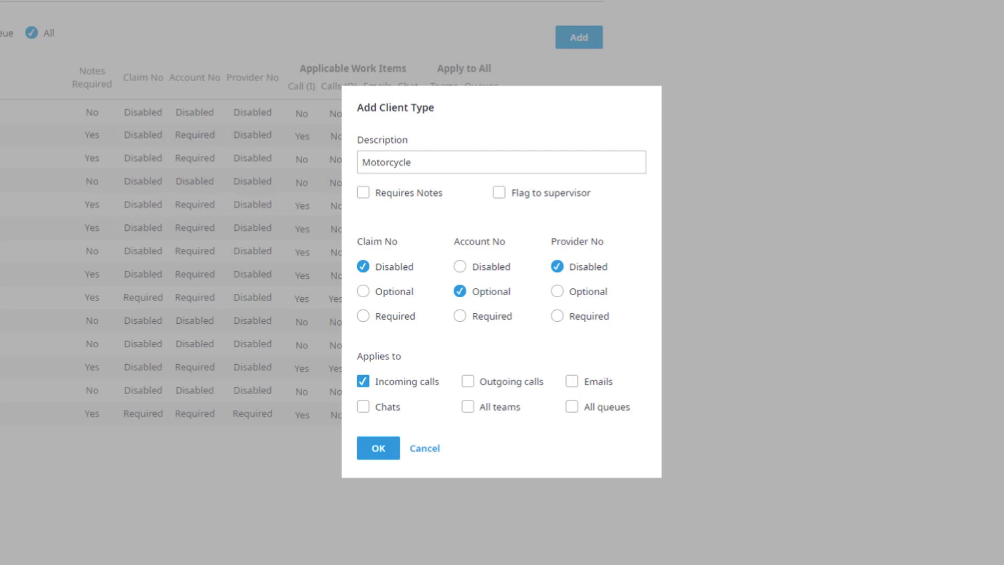
pyautogui.click(467, 406)
pyautogui.click(378, 448)
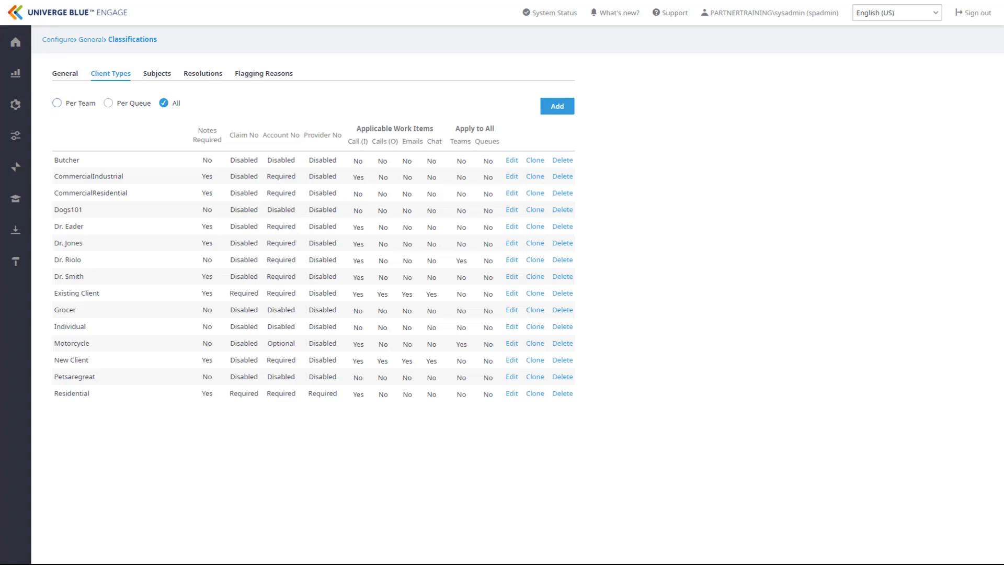
pyautogui.click(57, 103)
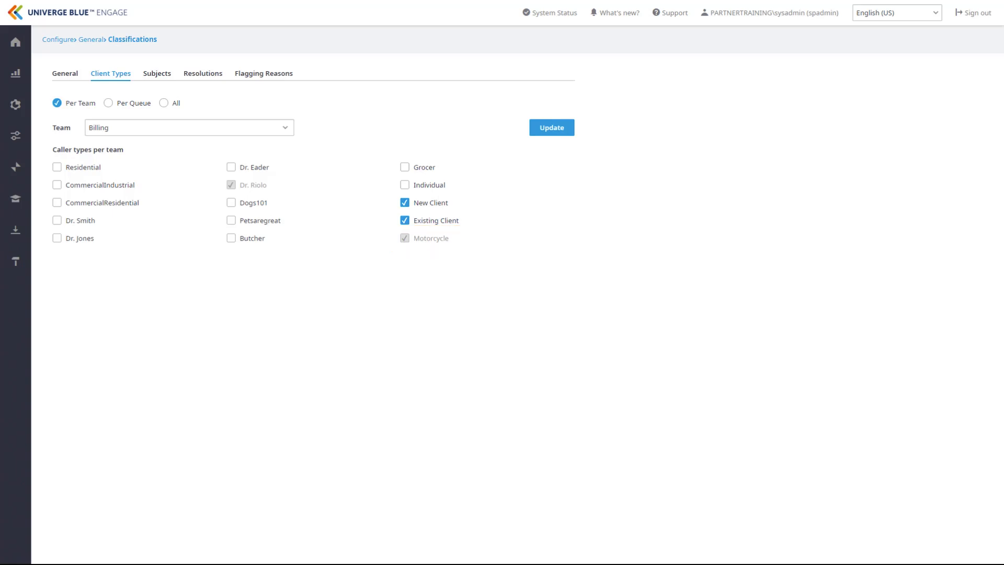
pyautogui.click(164, 103)
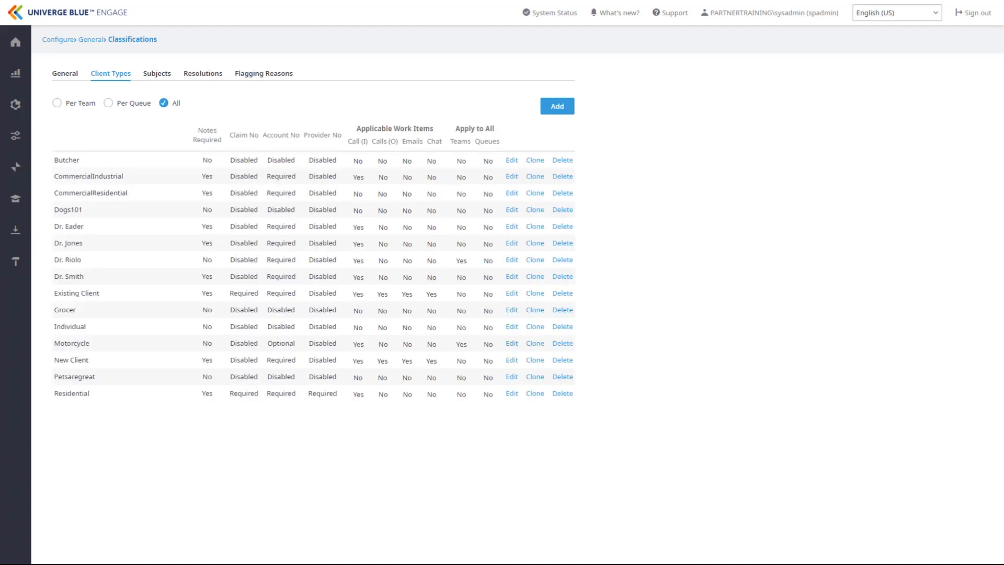
pyautogui.click(512, 344)
pyautogui.click(478, 374)
pyautogui.click(413, 401)
pyautogui.click(535, 343)
pyautogui.click(162, 73)
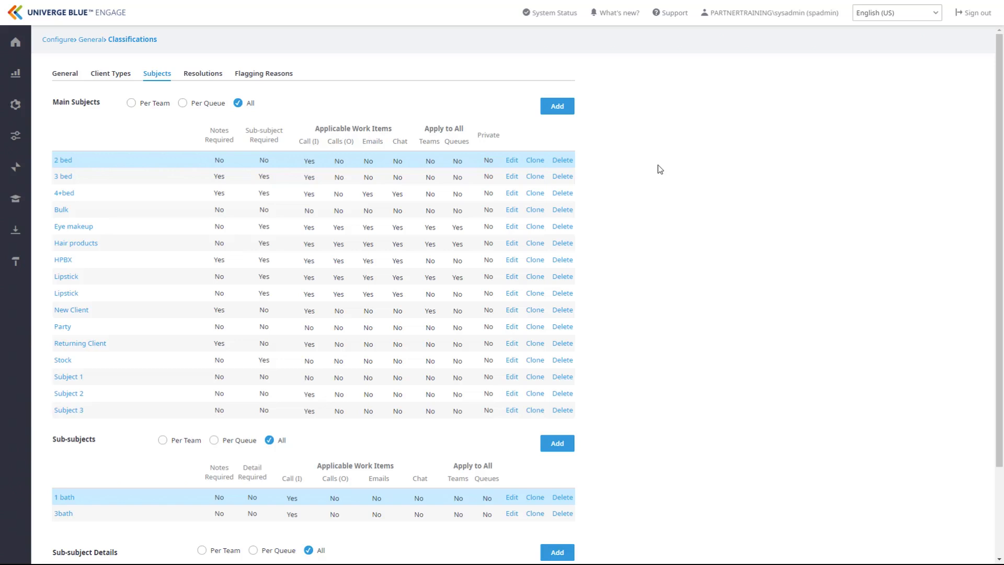
# Step: Scroll through the subject tables and start adding a new main subject
pyautogui.scroll(-3, 658, 166)
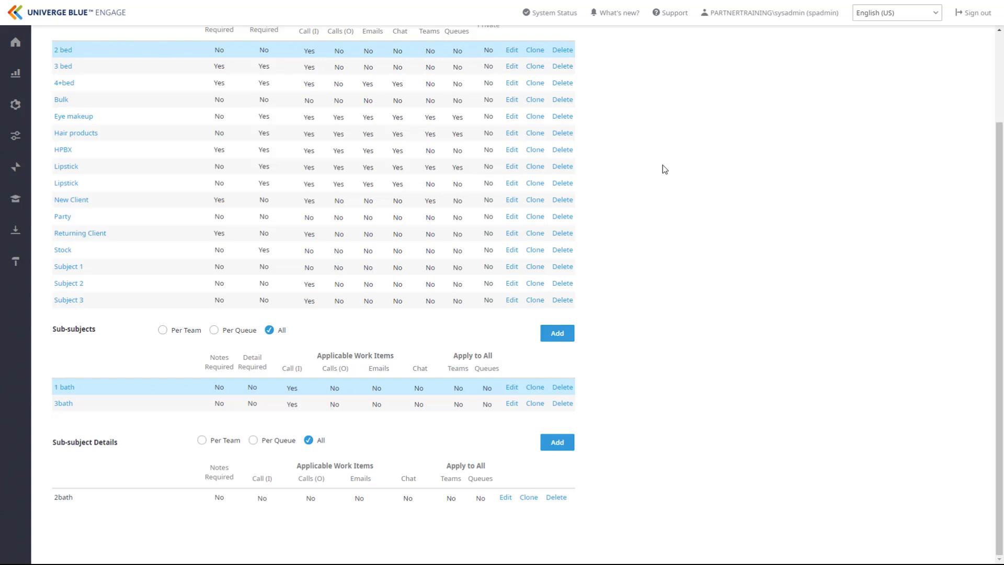
pyautogui.scroll(3, 664, 165)
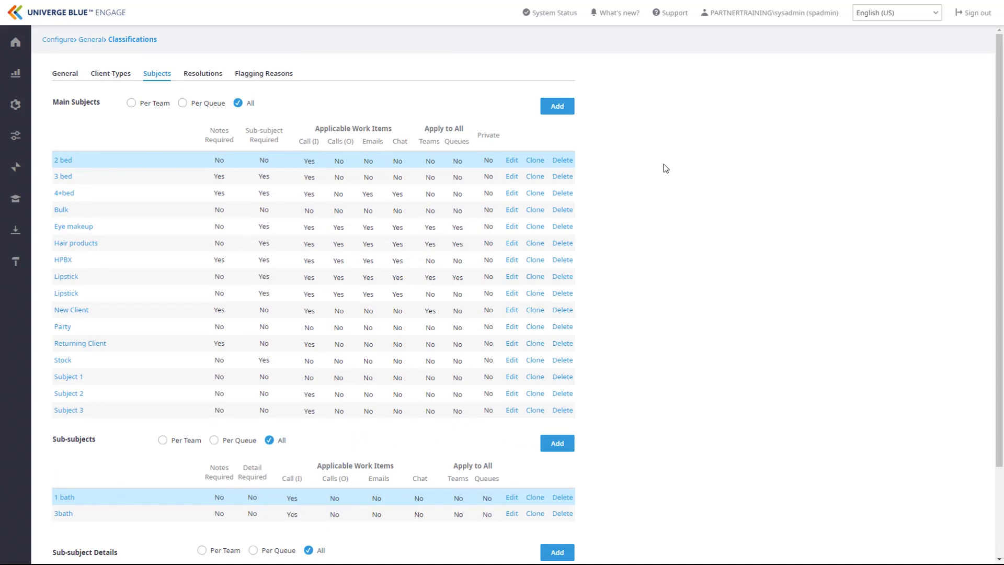
pyautogui.click(563, 110)
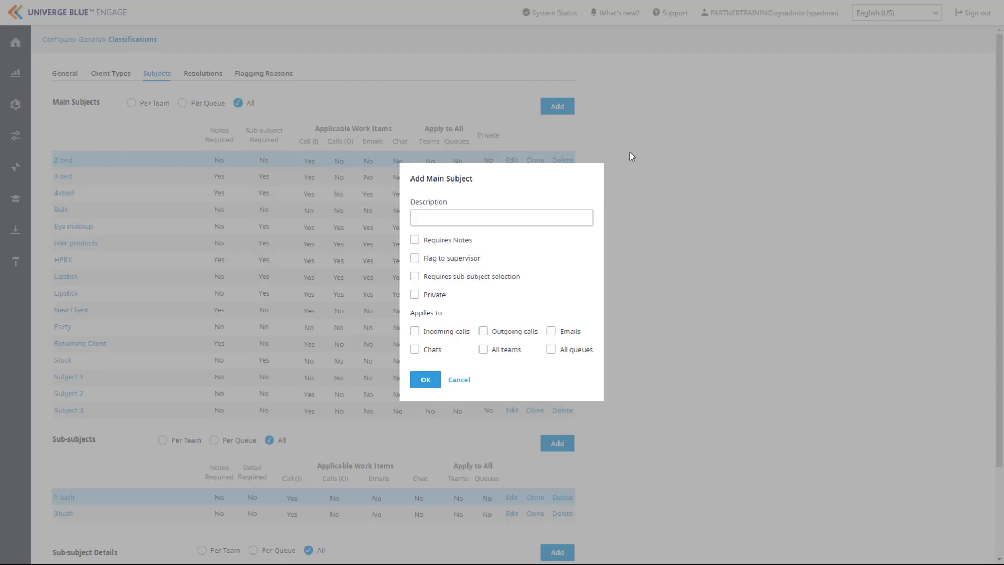
# Step: Create main subject 'Dirt-bikes' requiring a sub-subject, for incoming calls and all teams
pyautogui.click(523, 218)
pyautogui.write('Dirt')
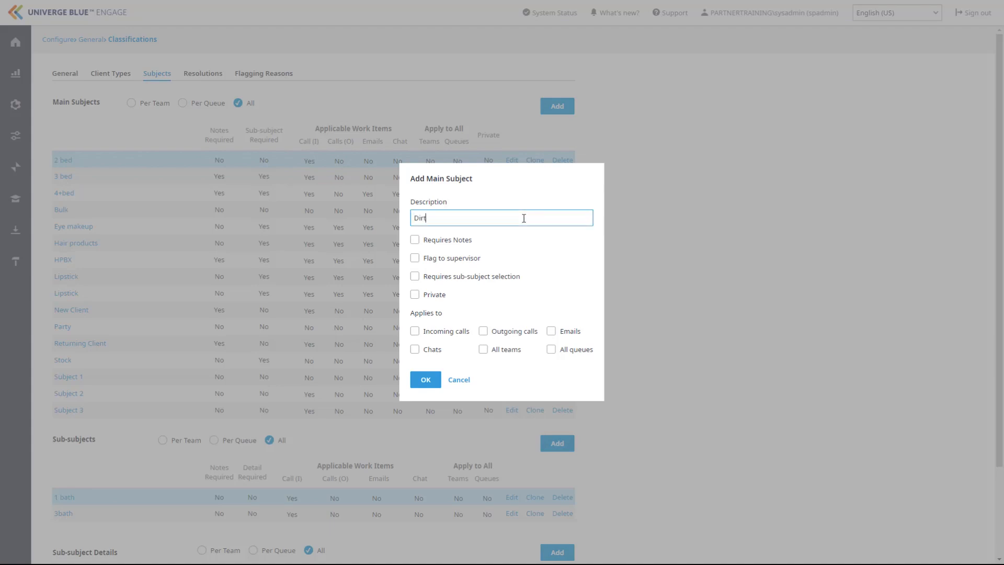
pyautogui.write('bikes')
pyautogui.press('Left')
pyautogui.press('Left')
pyautogui.press('Left')
pyautogui.press('Left')
pyautogui.press('Left')
pyautogui.write('-')
pyautogui.click(415, 278)
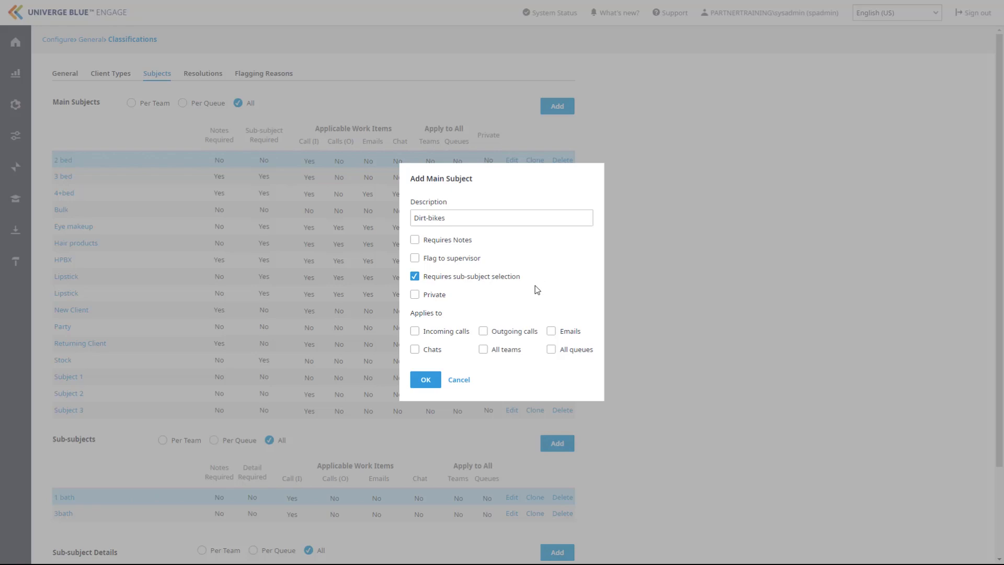
pyautogui.click(416, 332)
pyautogui.click(484, 351)
pyautogui.click(433, 380)
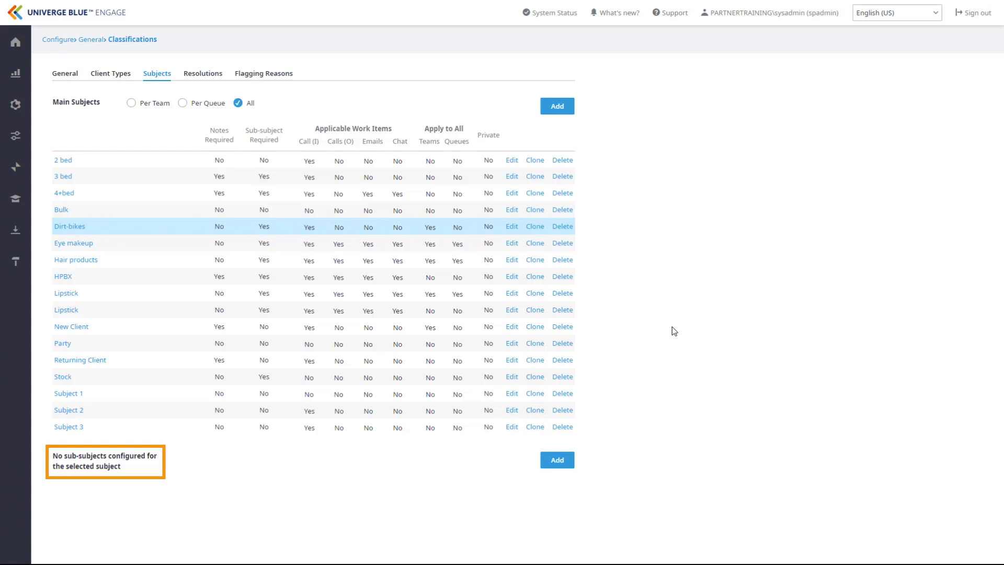
# Step: Select Eye makeup to view its Eyeshadow and Mascara sub-subjects and their details
pyautogui.click(89, 244)
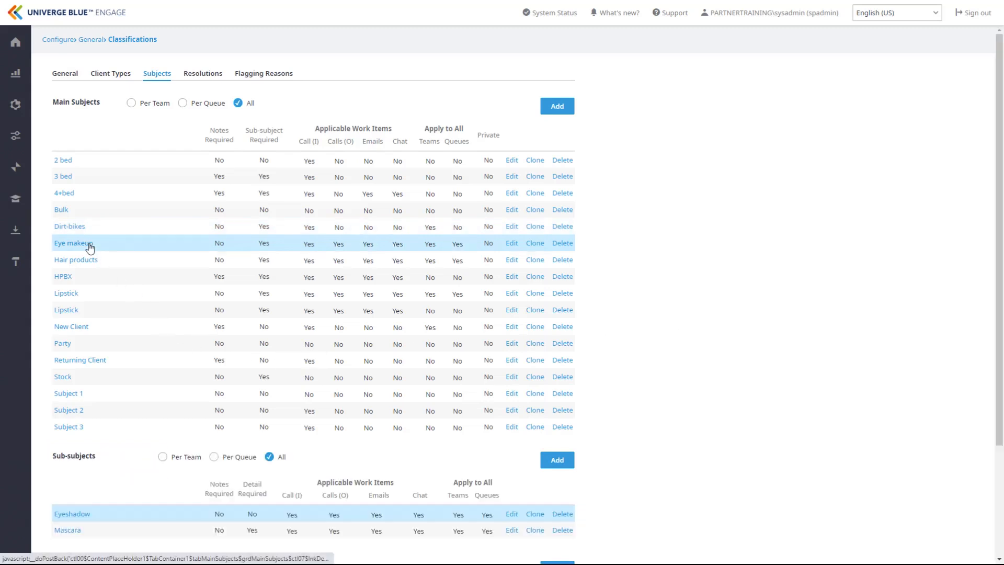
pyautogui.scroll(-3, 133, 285)
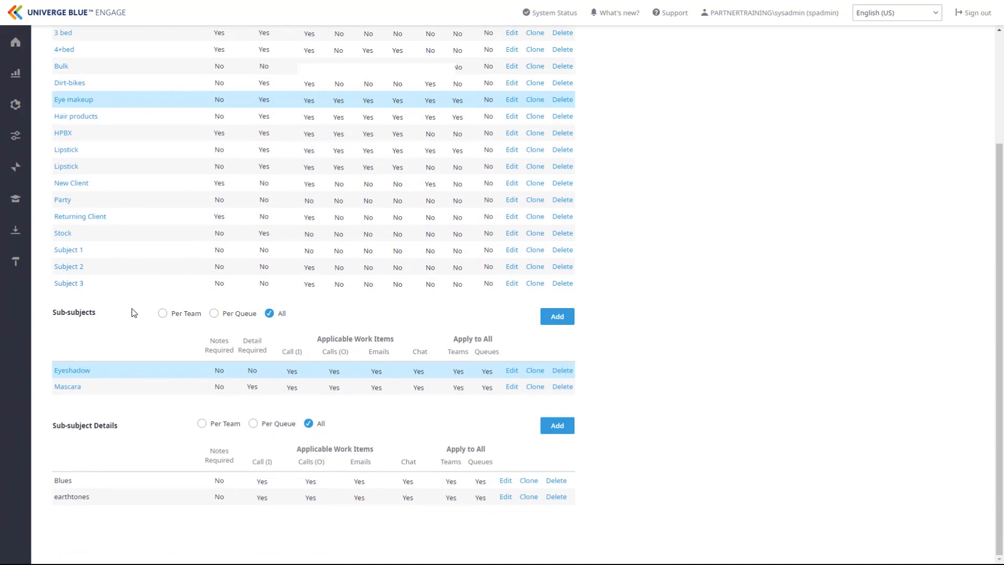
# Step: Under Dirt-bikes, add sub-subject 'Honda' requiring detail selection, applied to incoming calls
pyautogui.click(78, 83)
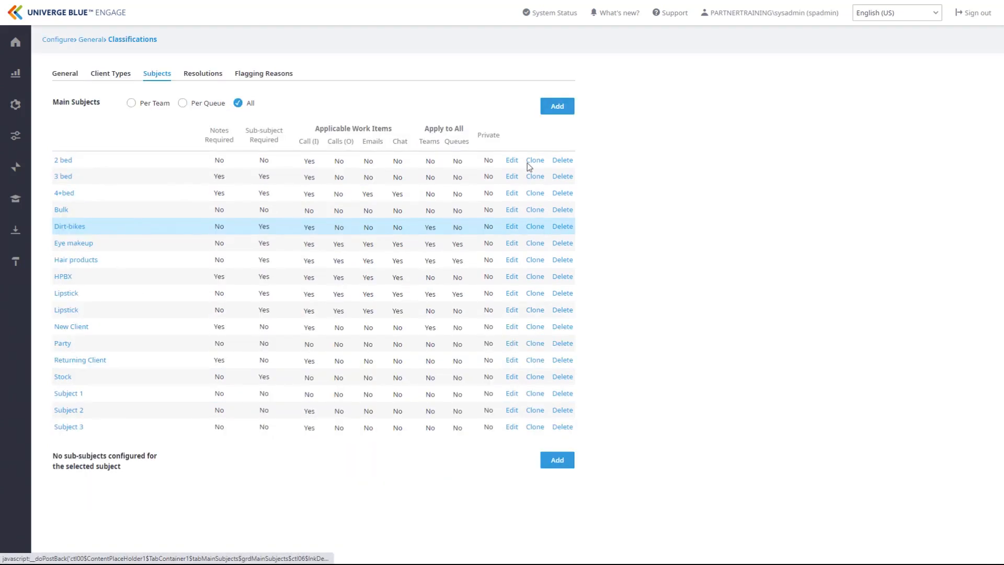
pyautogui.click(558, 462)
pyautogui.click(518, 224)
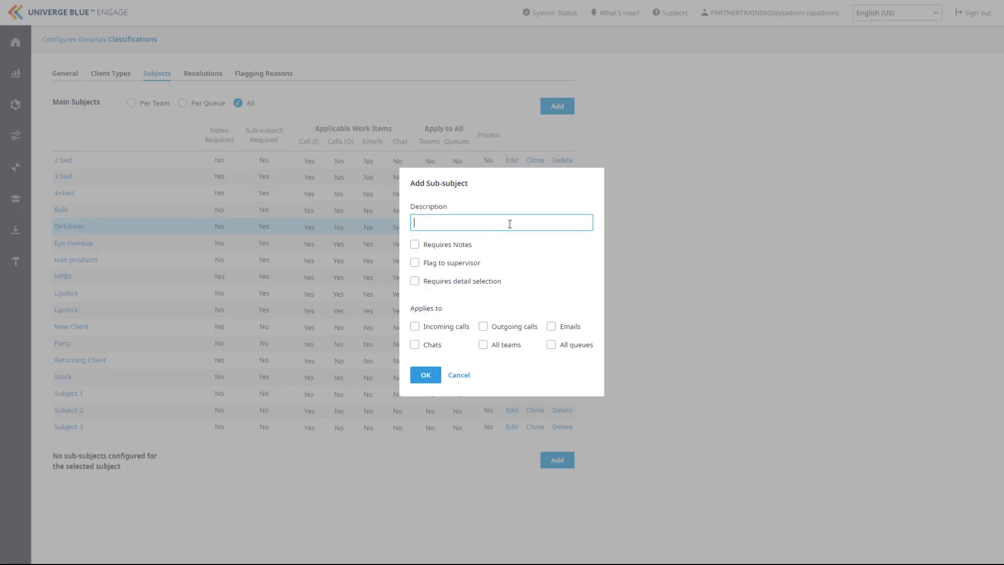
pyautogui.write('Honda')
pyautogui.click(415, 283)
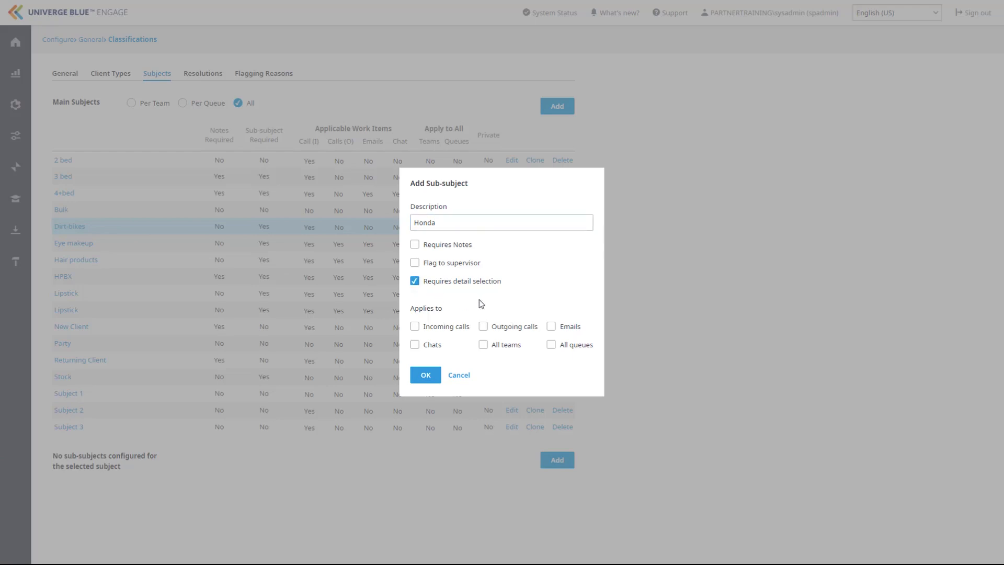
pyautogui.click(415, 326)
pyautogui.click(434, 375)
pyautogui.scroll(-1, 615, 328)
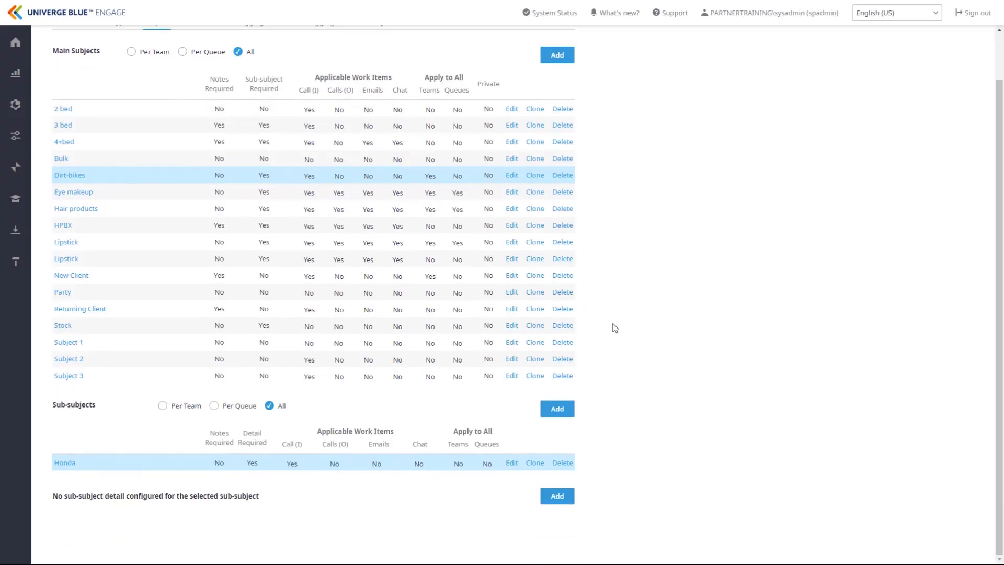
# Step: Add sub-subject 'Suzuki' requiring detail selection, applied to incoming calls
pyautogui.click(557, 409)
pyautogui.click(471, 222)
pyautogui.write('Suzuki')
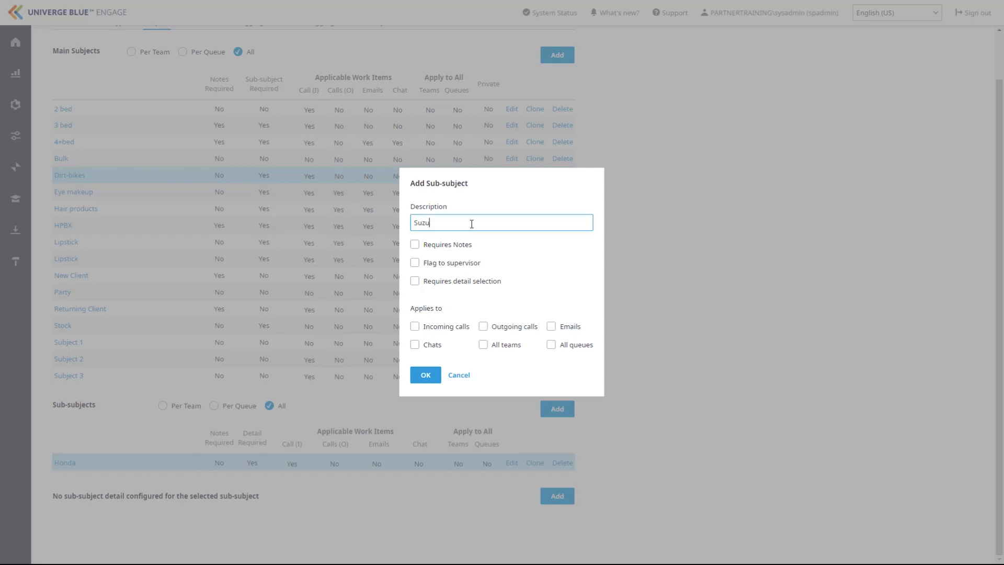
pyautogui.click(415, 280)
pyautogui.click(414, 326)
pyautogui.click(426, 375)
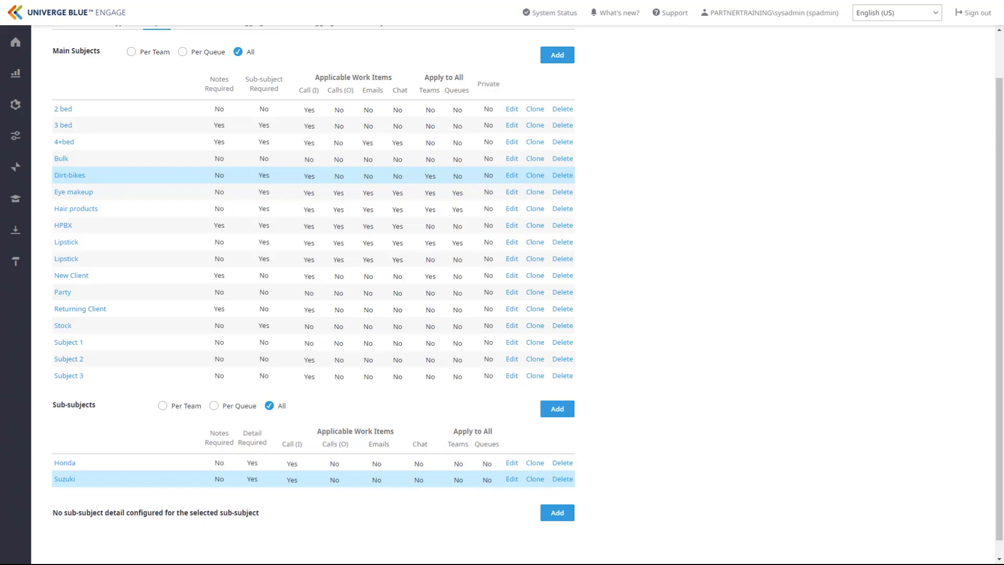
# Step: Add a 'Size' sub-subject detail requiring notes, applied to incoming calls
pyautogui.scroll(-1, 523, 292)
pyautogui.click(564, 494)
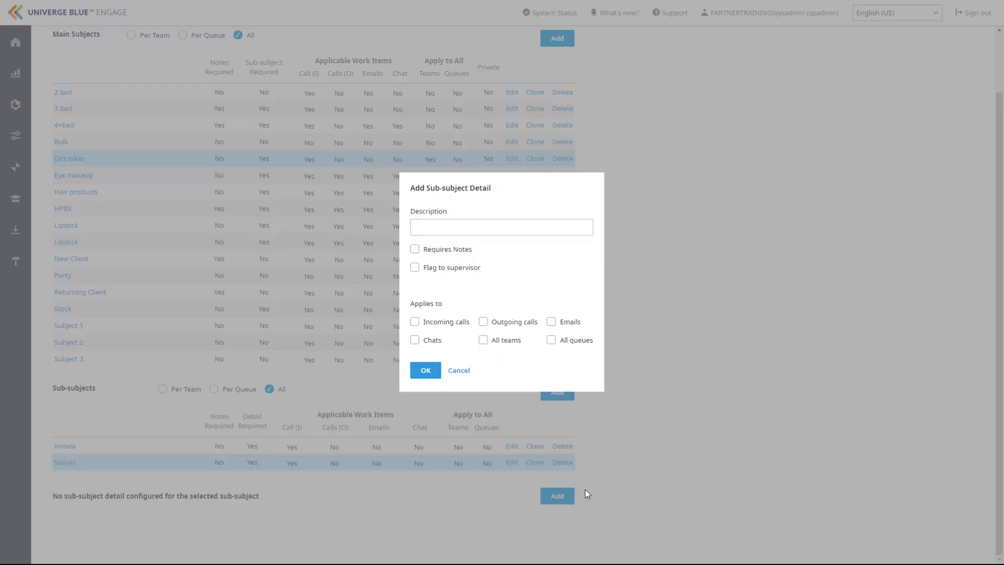
pyautogui.click(462, 230)
pyautogui.write('Size')
pyautogui.click(415, 249)
pyautogui.click(415, 321)
pyautogui.click(426, 370)
# Step: For another selected sub-subject, begin a 'Size' detail requiring notes for incoming calls
pyautogui.click(72, 447)
pyautogui.click(557, 496)
pyautogui.click(455, 228)
pyautogui.write('Size')
pyautogui.click(415, 249)
pyautogui.click(415, 322)
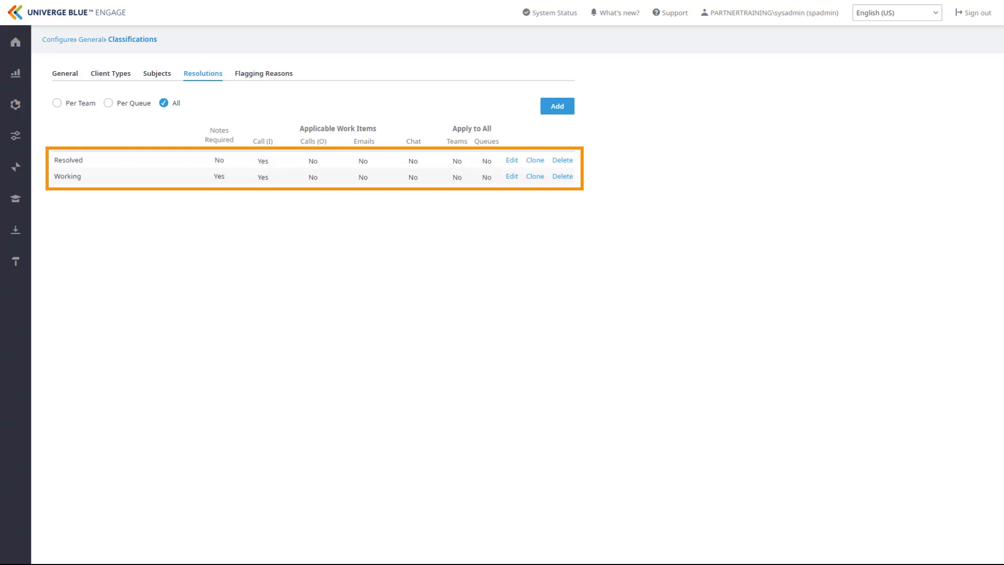
# Step: Inspect the Resolved and Working resolution settings unchanged, then show the Flagging Reasons list
pyautogui.click(512, 161)
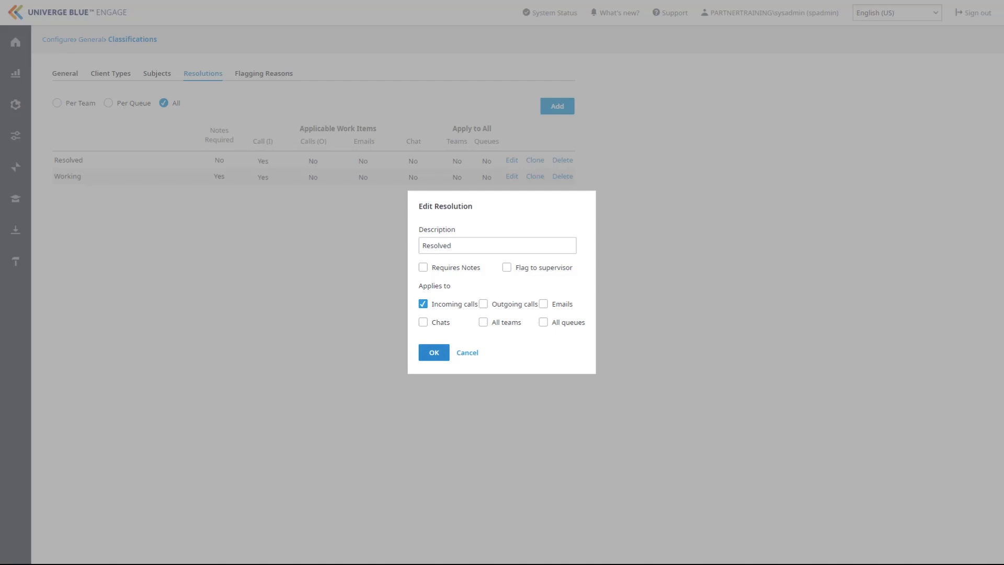
pyautogui.click(459, 353)
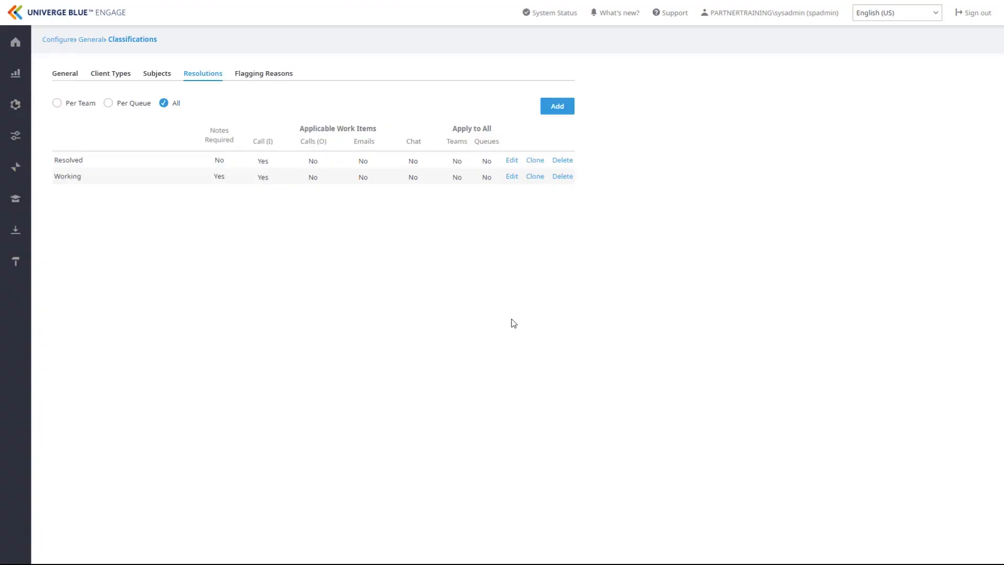
pyautogui.click(512, 180)
pyautogui.click(260, 76)
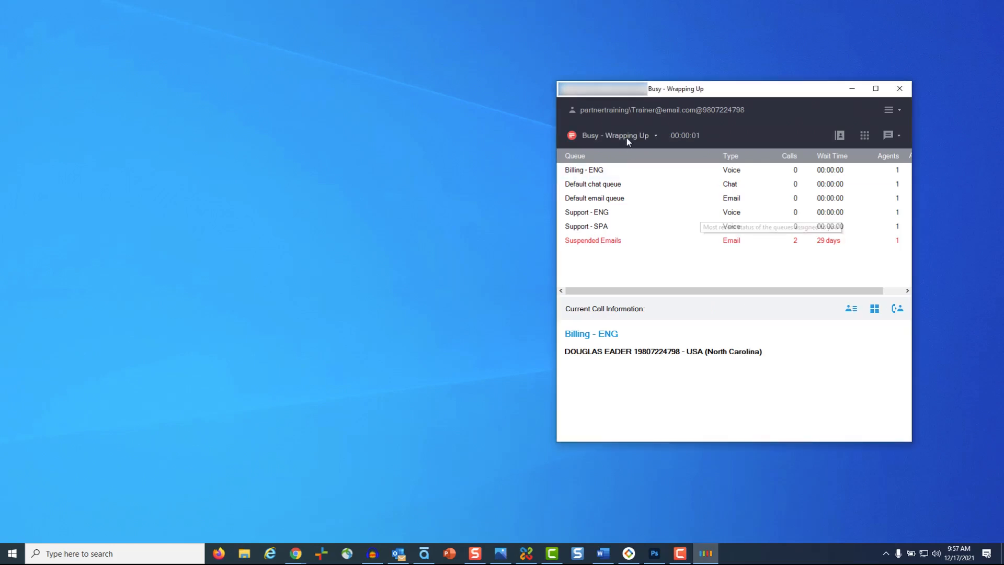
# Step: Attempt to end wrap-up unclassified and dismiss the missing-classification error
pyautogui.click(626, 135)
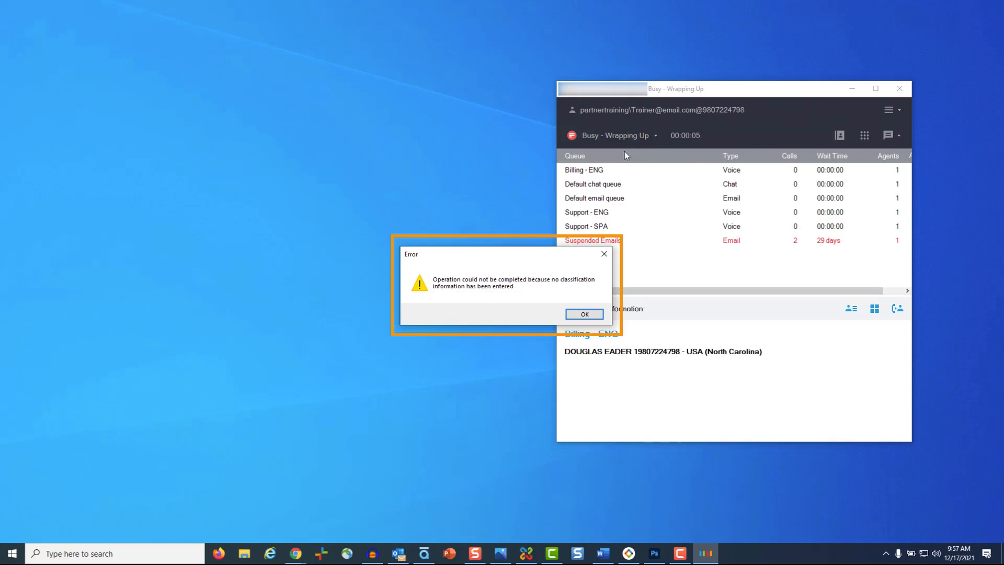
pyautogui.click(596, 315)
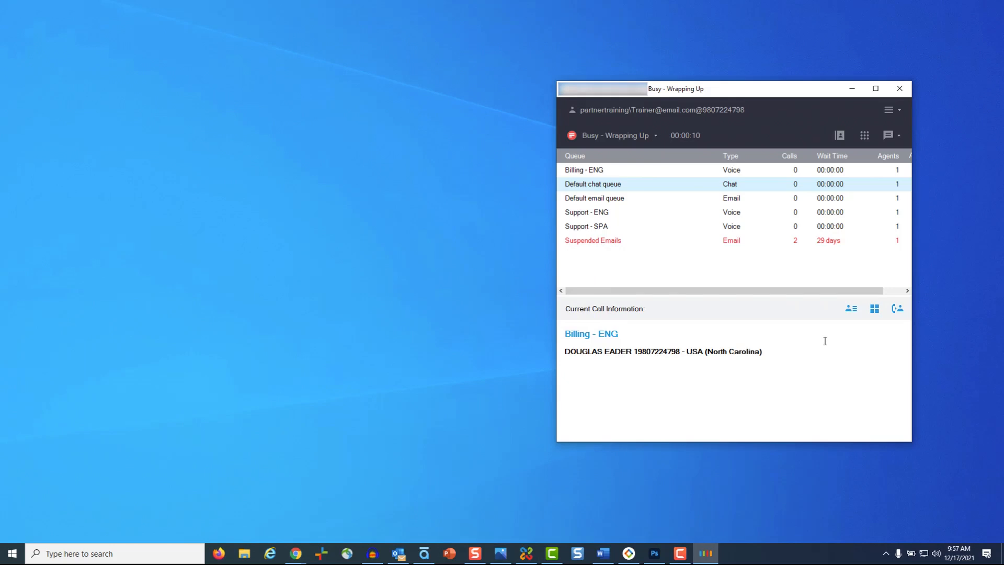
# Step: Classify the call as client type Motorcycle, subject Dirt-bikes, sub-subject Suzuki, detail Size
pyautogui.click(874, 309)
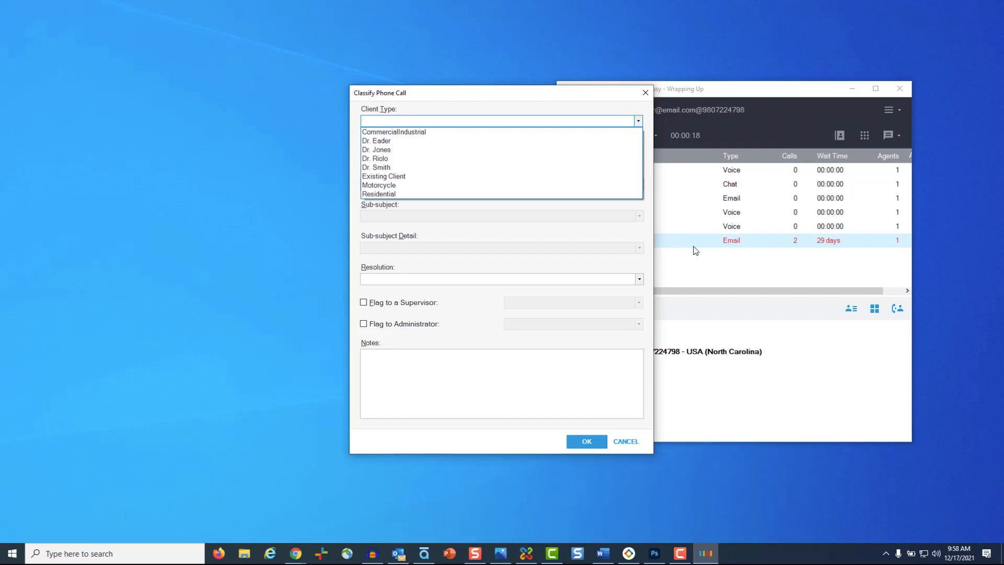
pyautogui.click(399, 186)
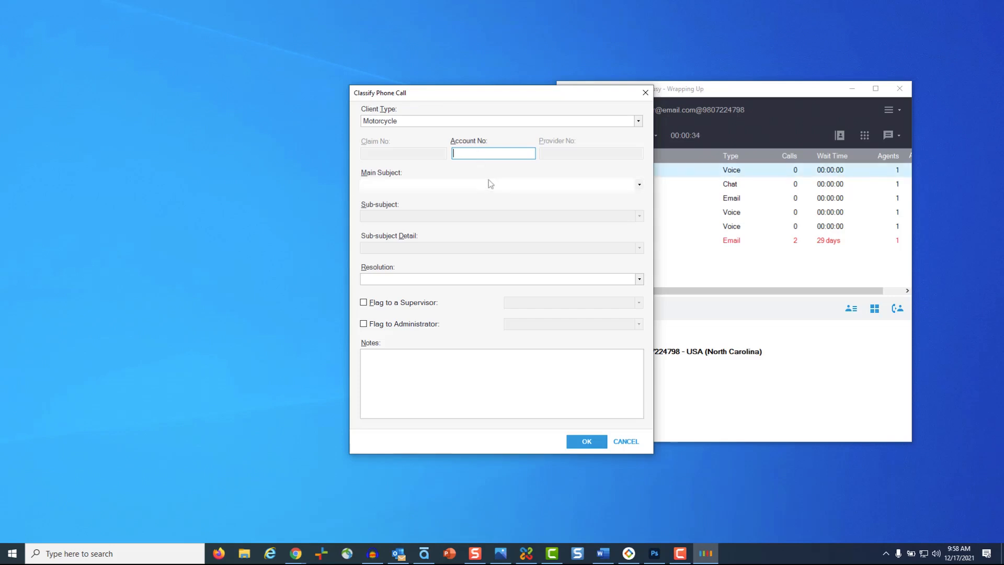
pyautogui.click(490, 182)
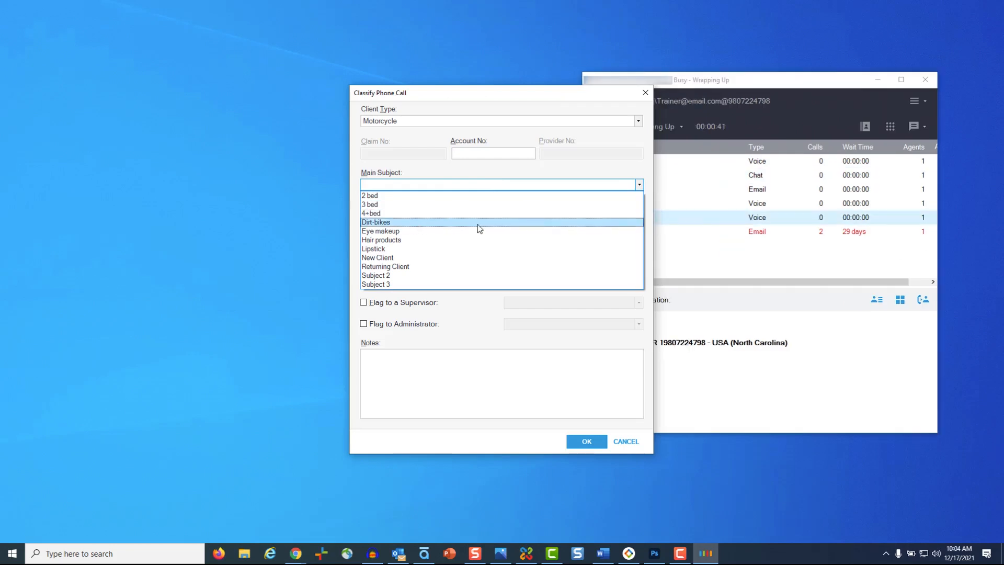
pyautogui.click(478, 223)
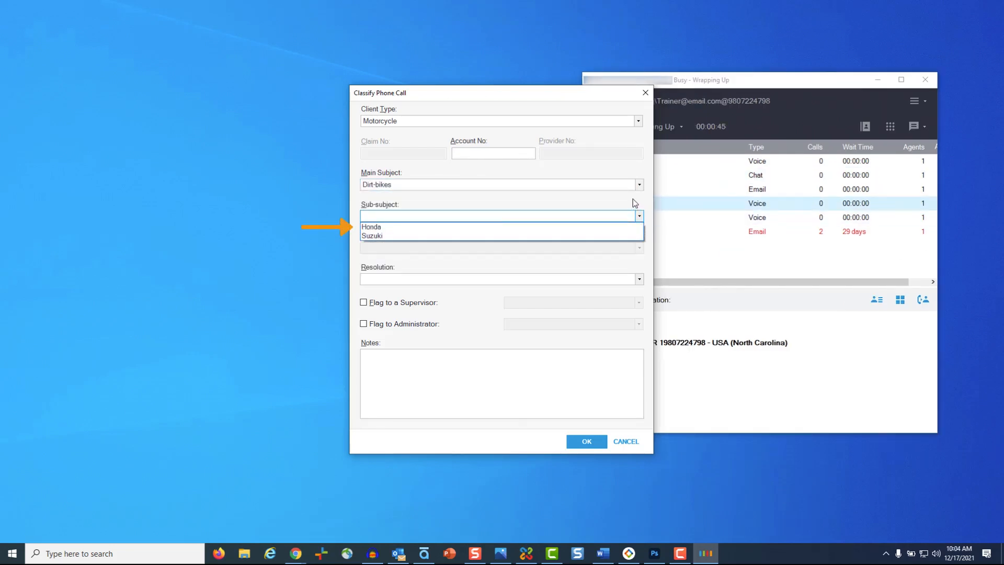
pyautogui.click(588, 235)
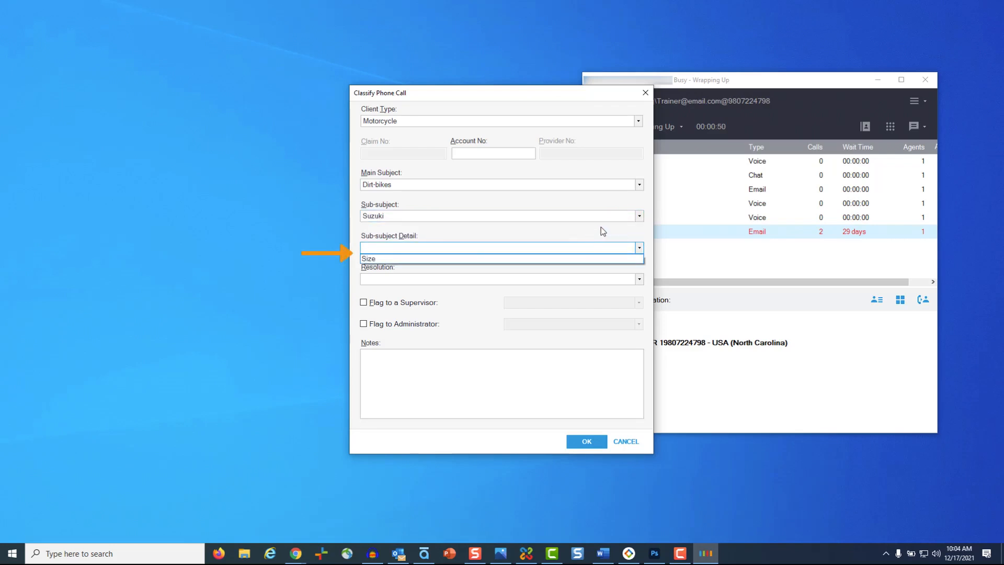
pyautogui.click(595, 258)
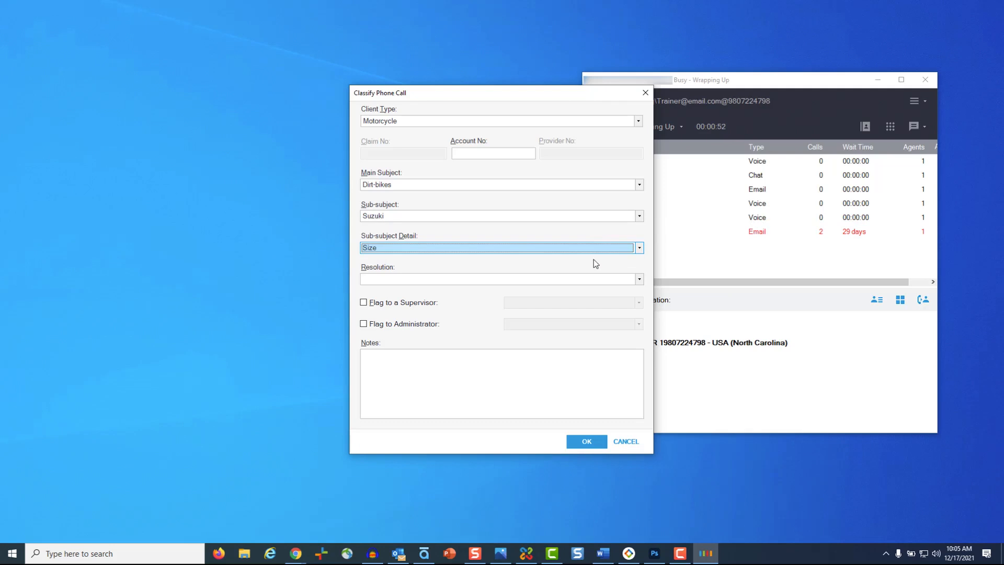
# Step: Add the note 'Customer is loking for a 500 CC motorcycle' and save the classification
pyautogui.click(600, 443)
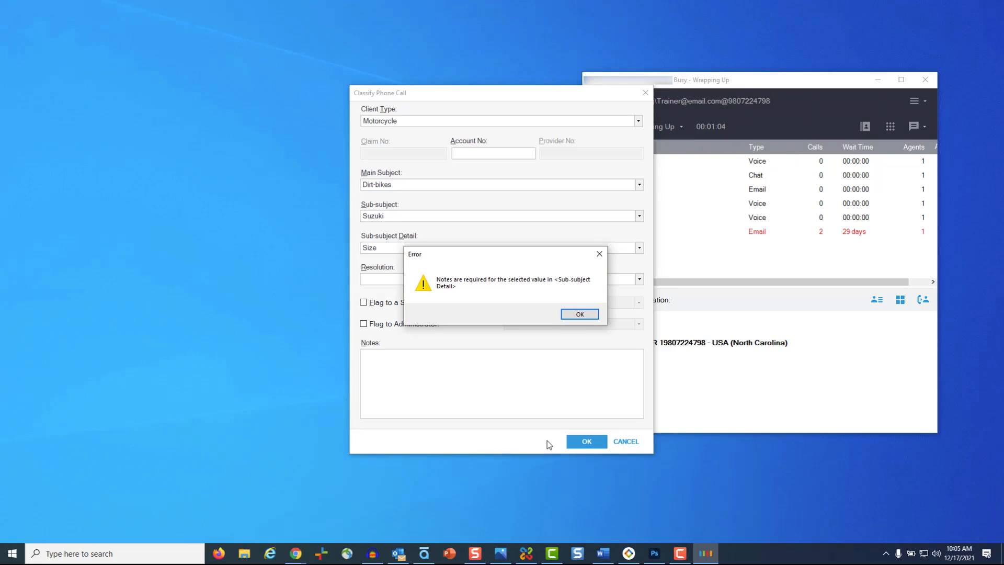
pyautogui.click(578, 314)
pyautogui.write('Customer is loking f')
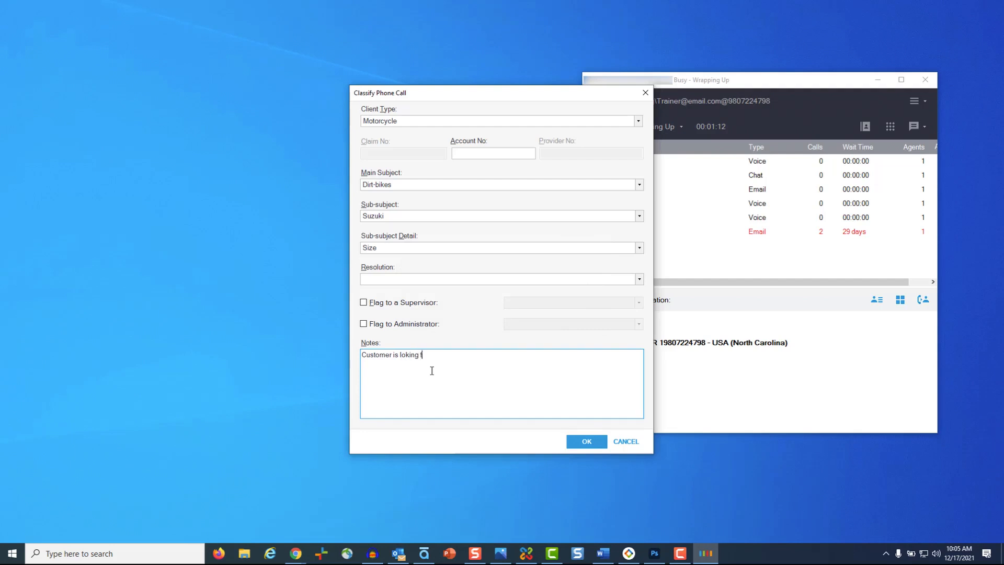
pyautogui.write('or a 500 CC motorcycle.')
pyautogui.click(587, 442)
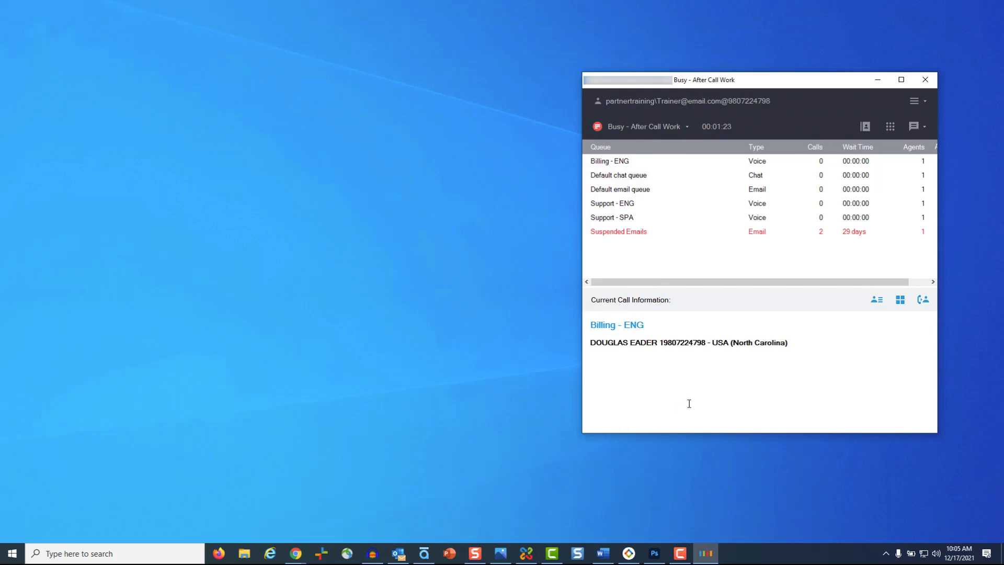